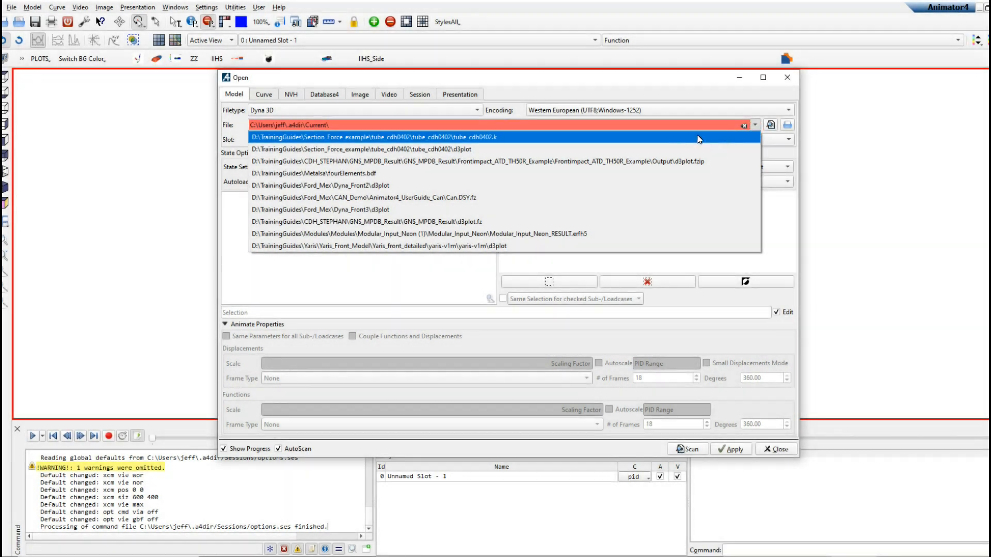
# Step: Load the geometry of tube_cdh0402.k as a Dyna 3D model into an empty slot
pyautogui.click(493, 138)
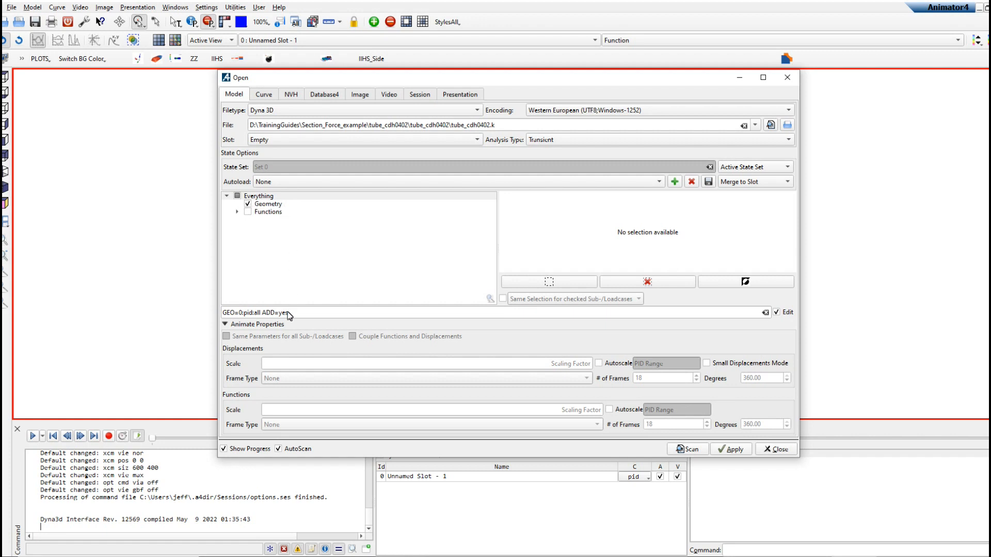
pyautogui.moveTo(292, 314); pyautogui.dragTo(217, 325)
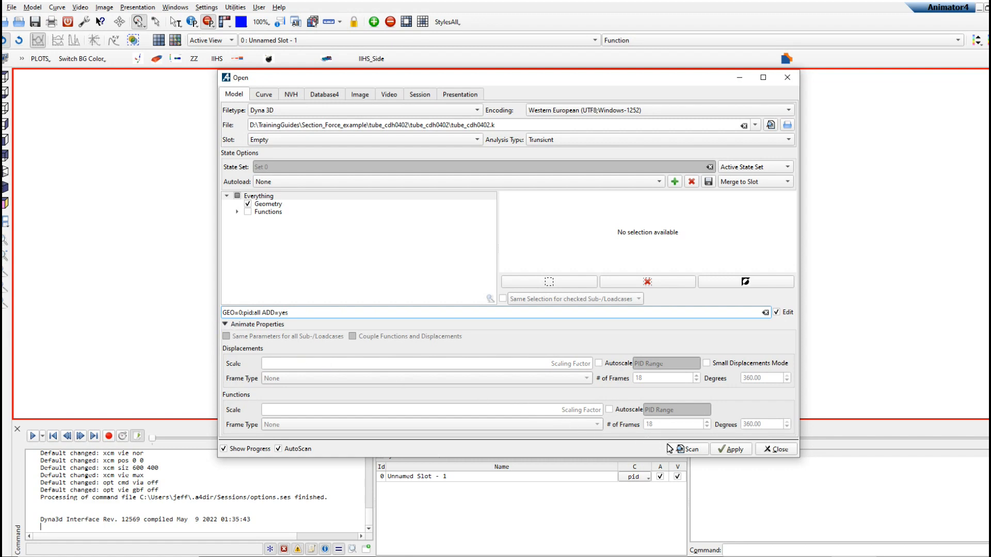
pyautogui.click(730, 449)
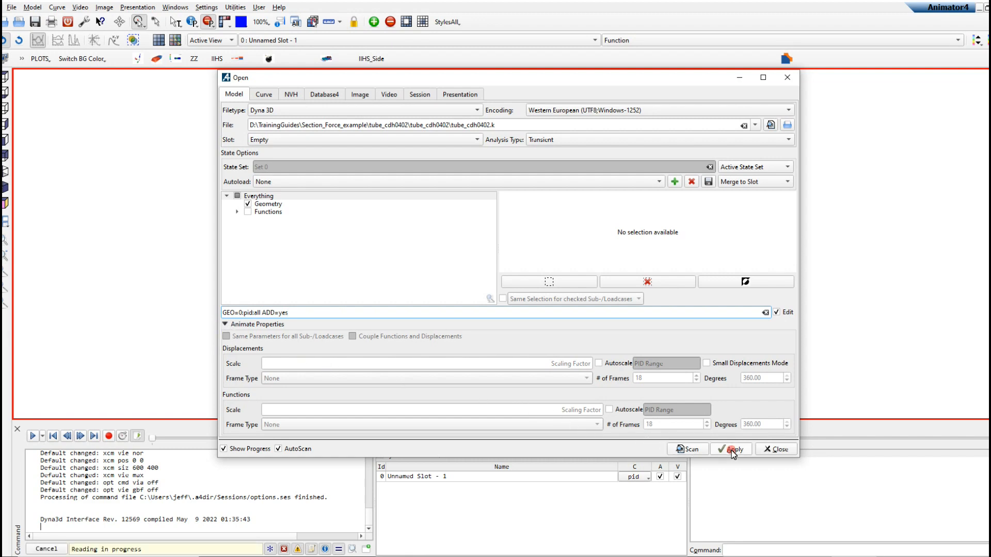
pyautogui.click(774, 450)
pyautogui.moveTo(644, 321); pyautogui.dragTo(39, 278)
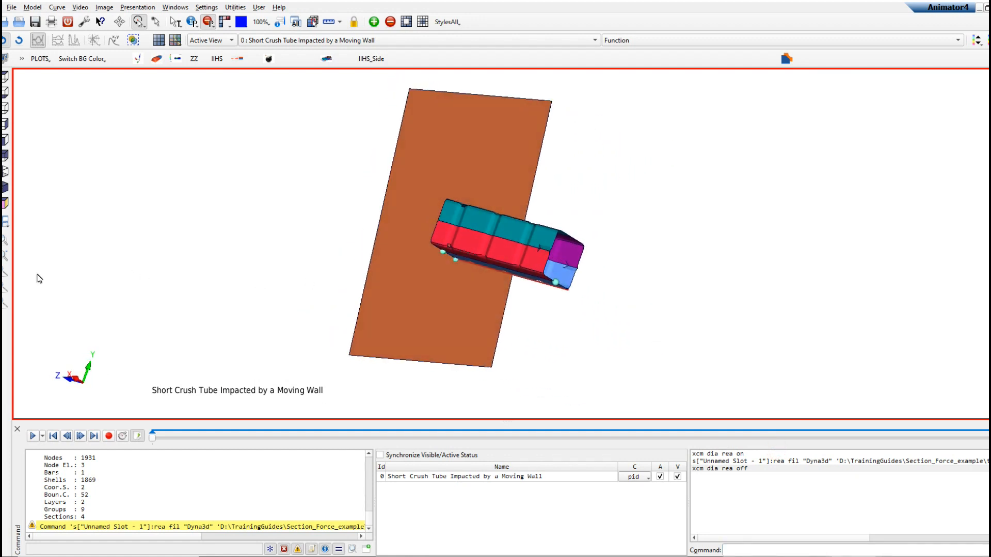
pyautogui.moveTo(475, 263); pyautogui.dragTo(479, 289, button='middle')
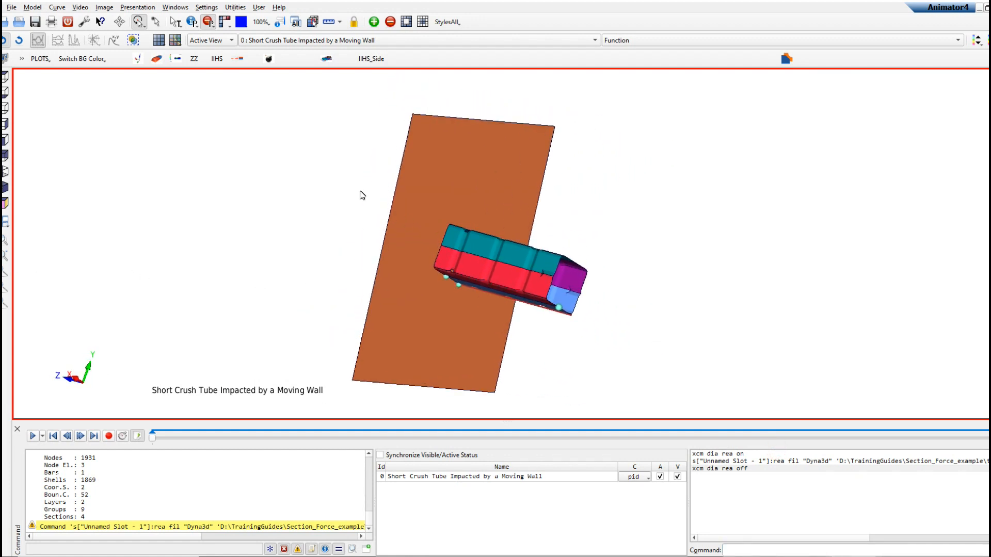
# Step: Review the model's section list, going through each element-set and plane section
pyautogui.click(32, 8)
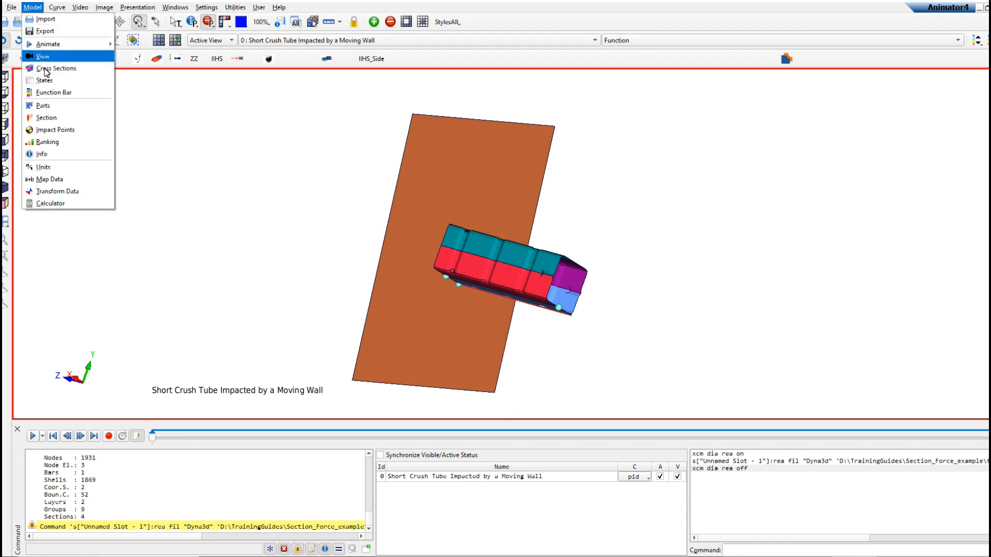
pyautogui.click(50, 118)
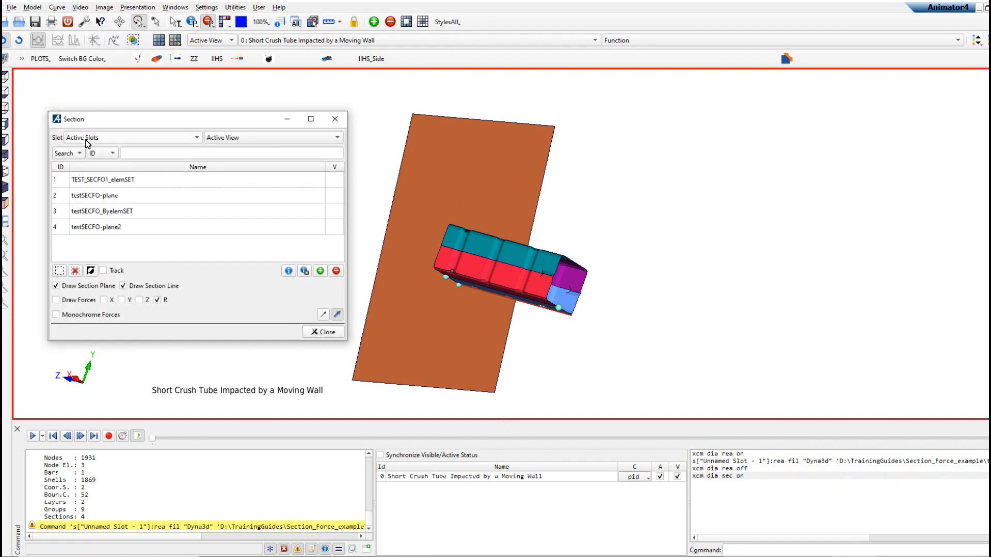
pyautogui.click(135, 182)
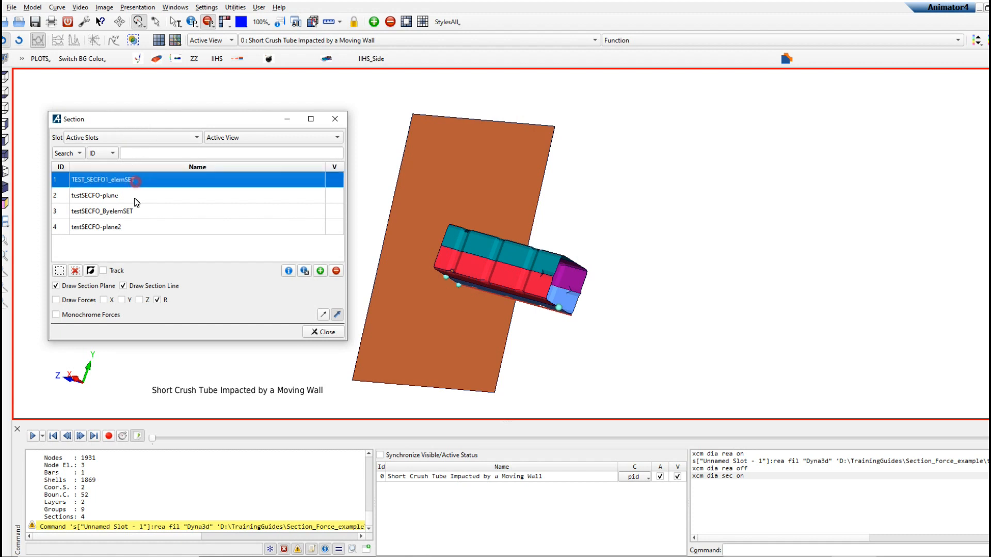
pyautogui.click(134, 198)
pyautogui.click(129, 213)
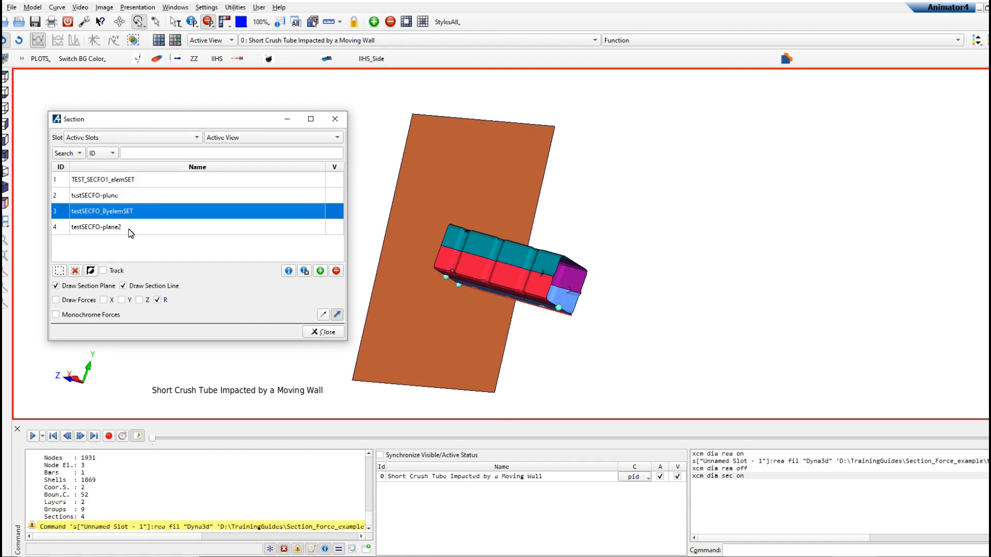
pyautogui.click(130, 229)
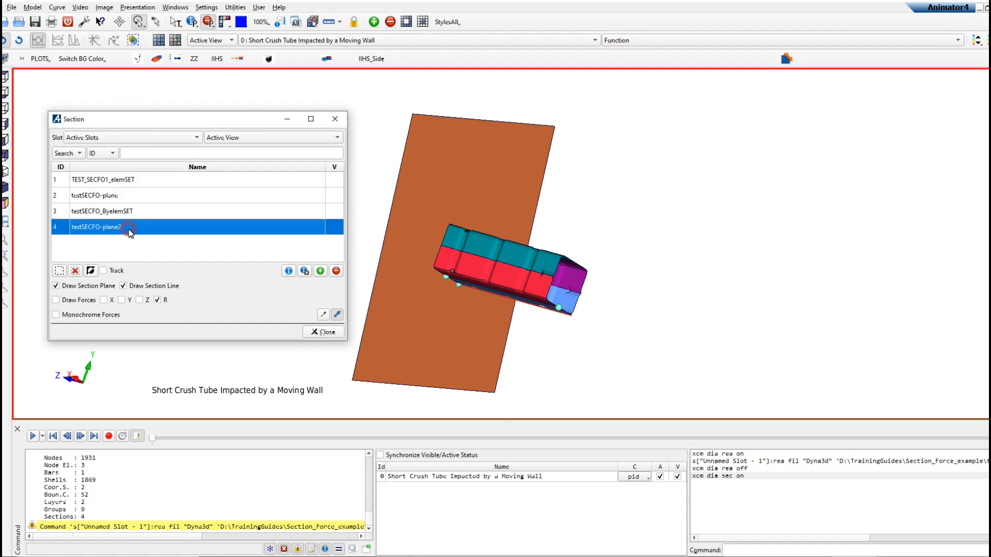
pyautogui.click(327, 332)
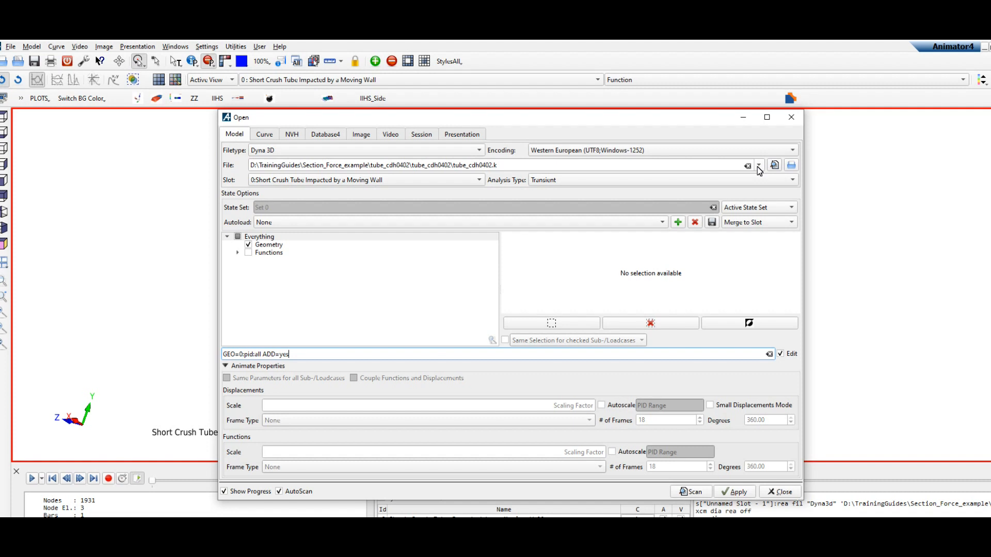
# Step: Load the displacements from the tube's d3plot file into the slot holding the crush tube model
pyautogui.click(758, 165)
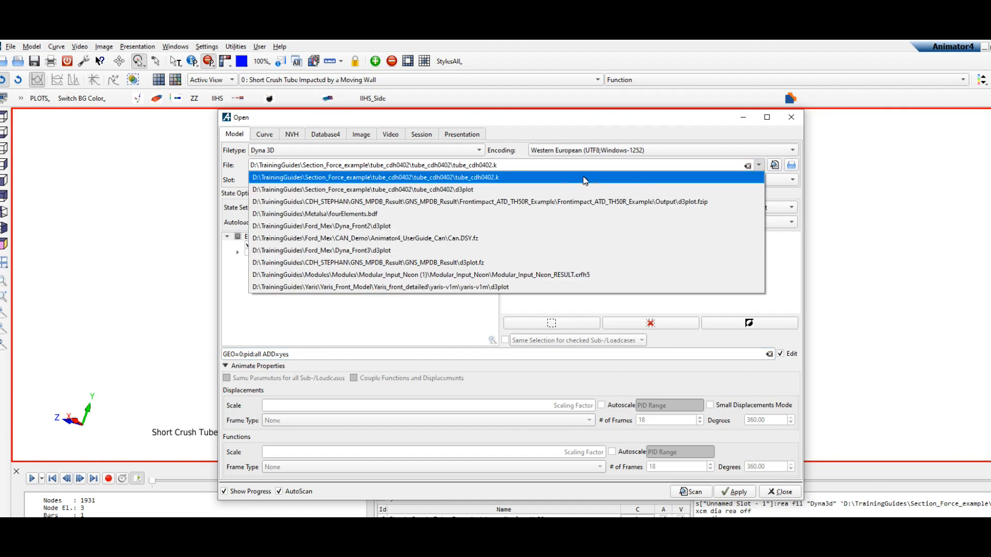
pyautogui.click(476, 191)
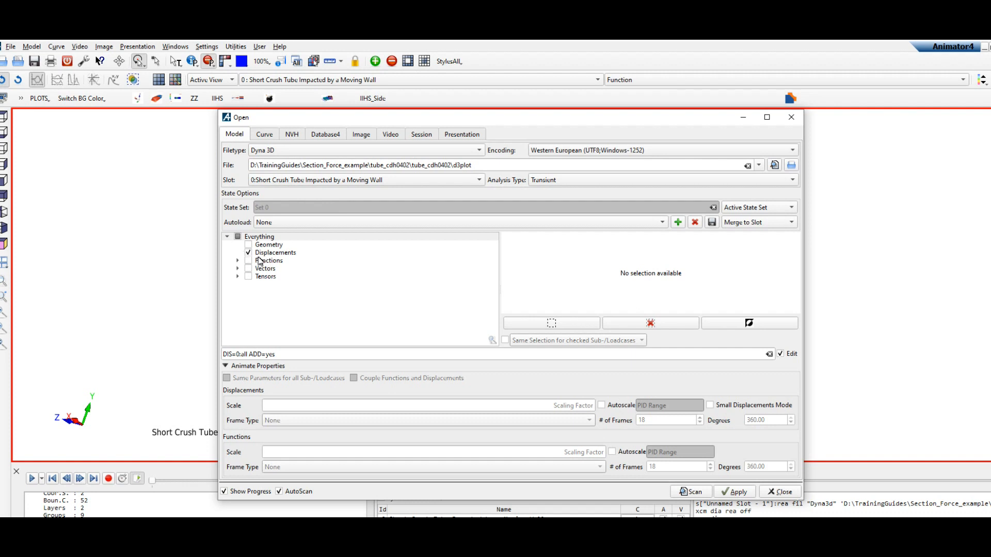
pyautogui.click(741, 494)
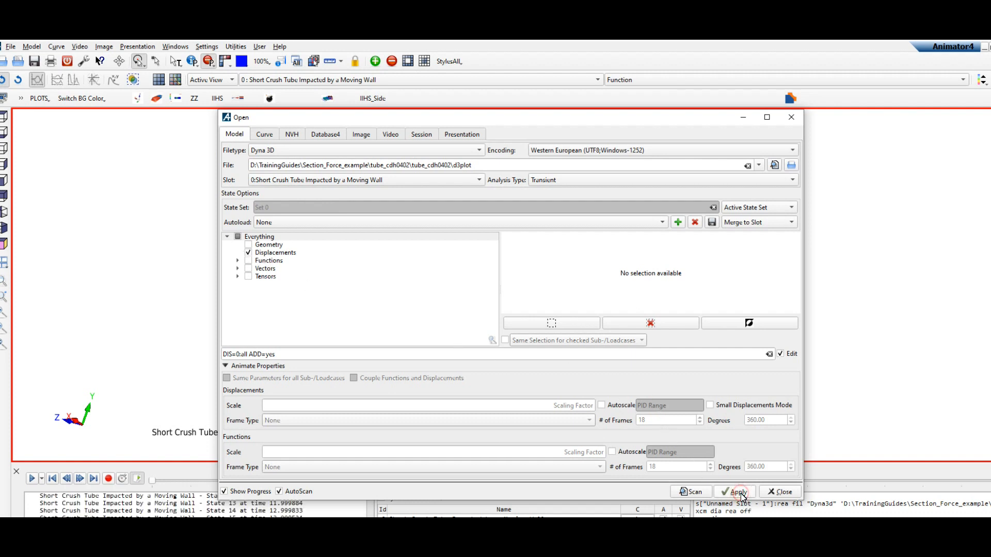
pyautogui.click(781, 494)
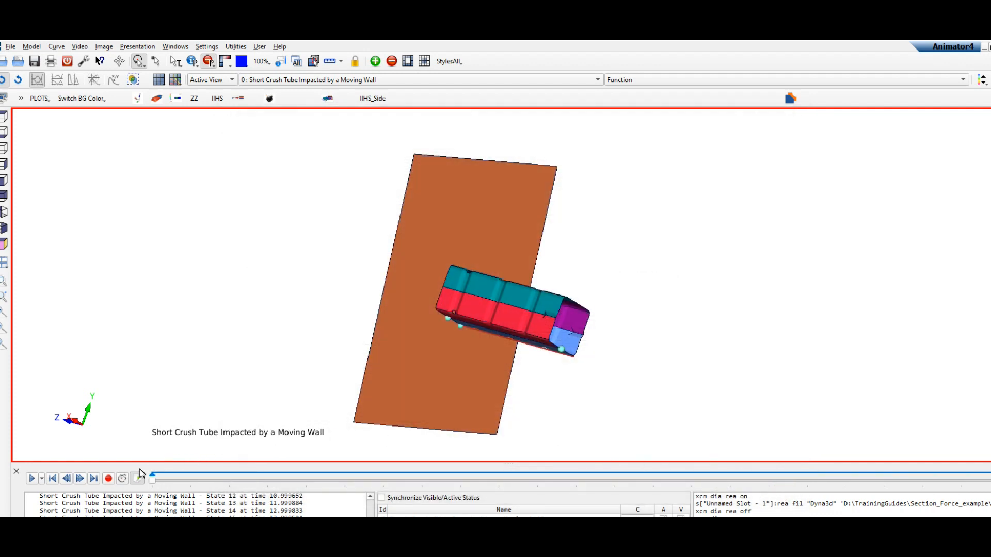
# Step: Play the crush animation with Forward Once and return to the first state
pyautogui.click(42, 480)
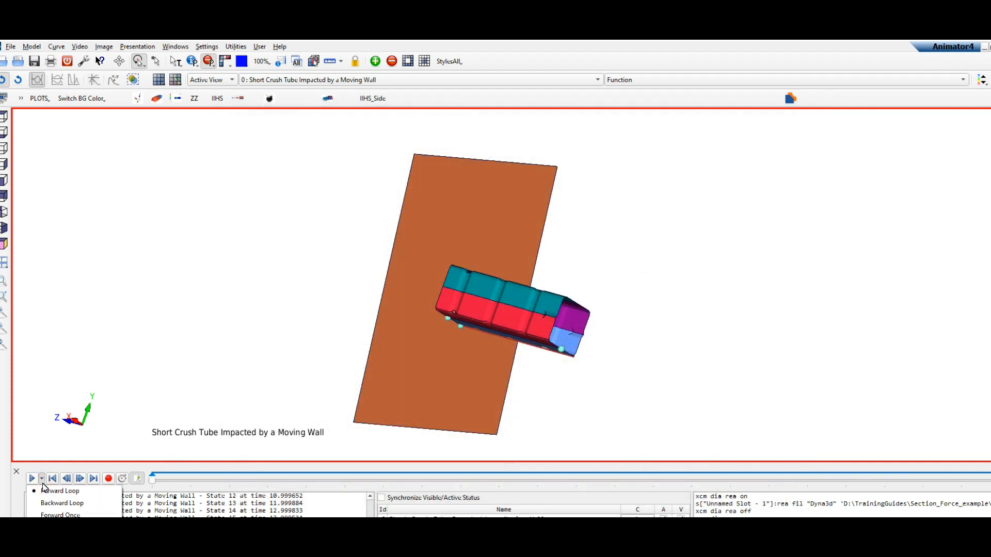
pyautogui.click(46, 515)
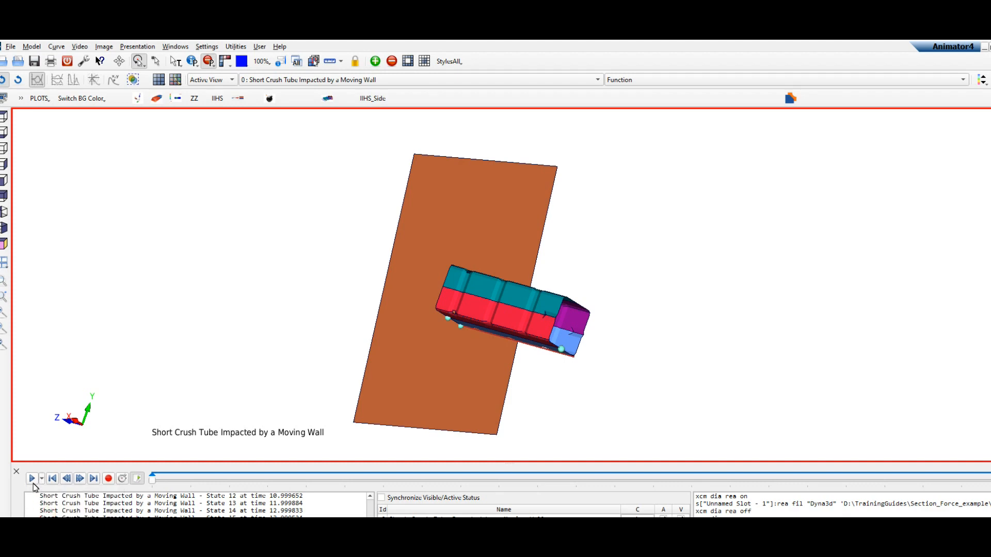
pyautogui.click(32, 479)
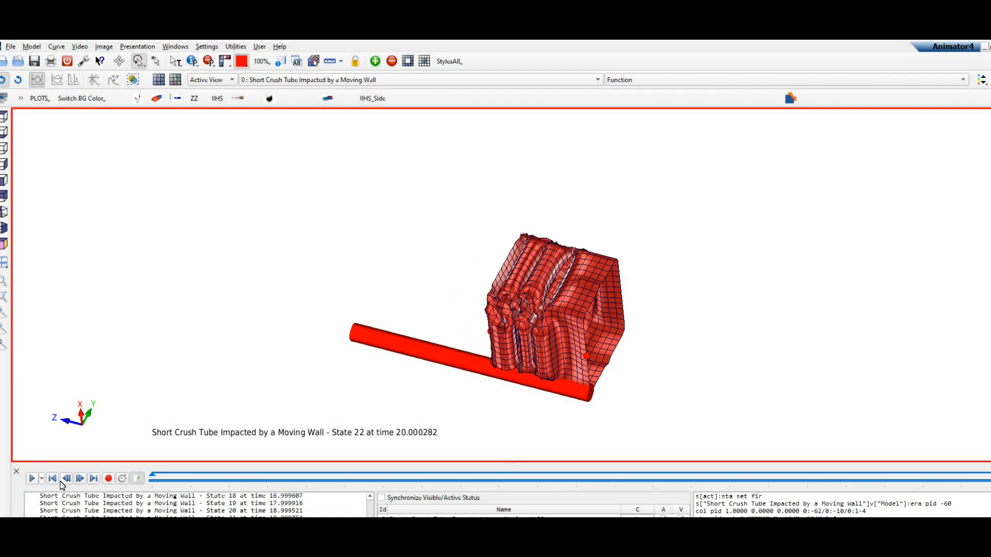
pyautogui.click(55, 480)
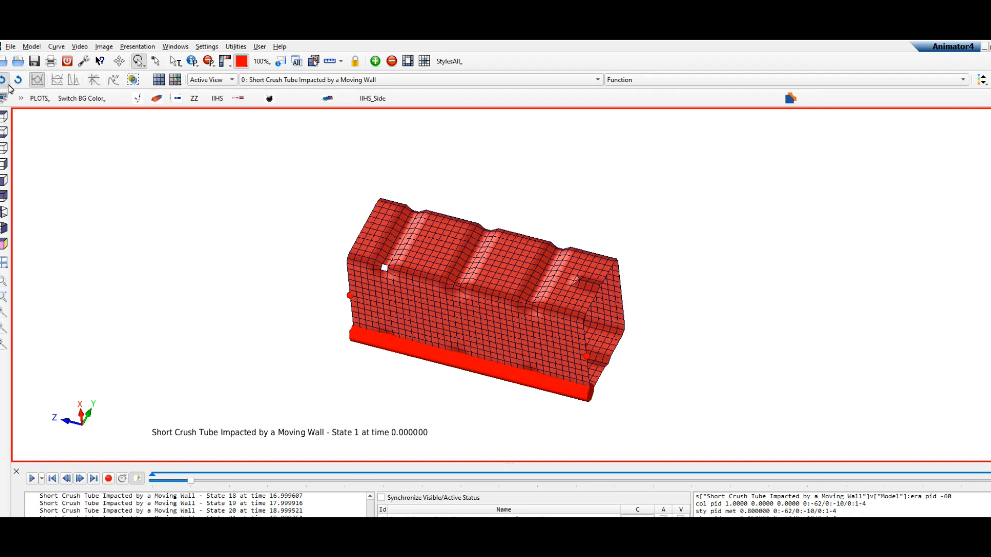
# Step: Import the X, Y, Z and Total Force curves of the sections from the binout file and check them in the curve list
pyautogui.click(10, 47)
pyautogui.click(21, 58)
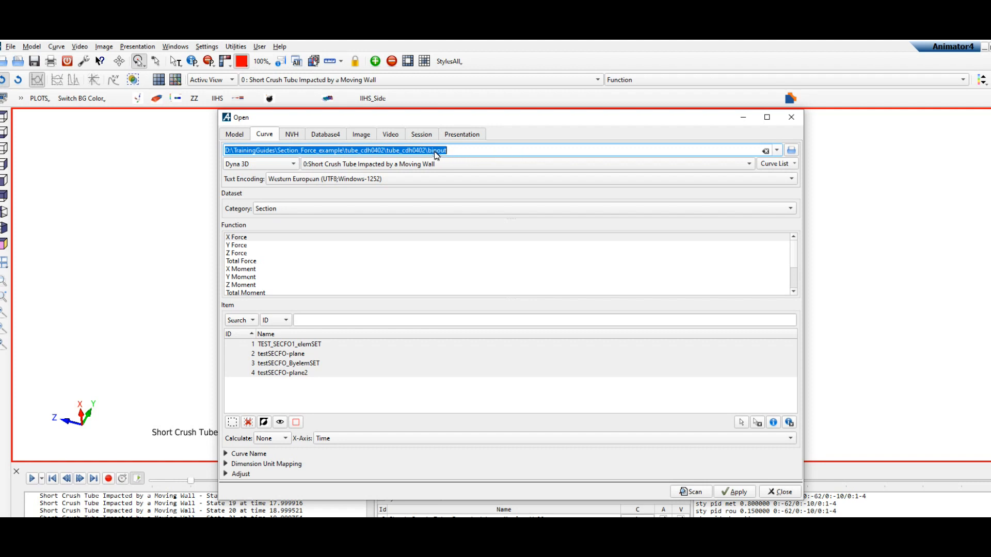
pyautogui.click(477, 156)
pyautogui.moveTo(449, 150); pyautogui.dragTo(431, 156)
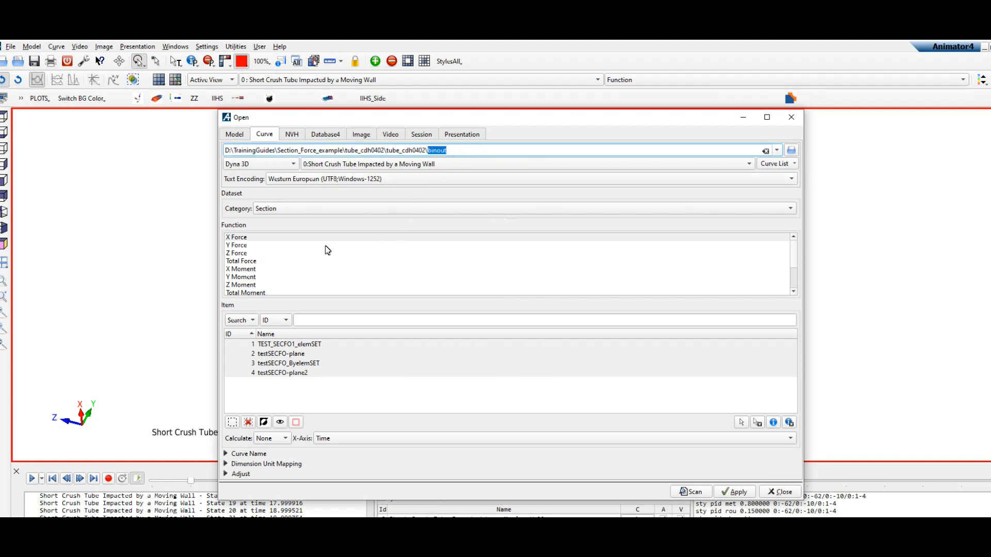
pyautogui.click(241, 239)
pyautogui.keyDown('ctrl'); pyautogui.click(240, 246); pyautogui.keyUp('ctrl')
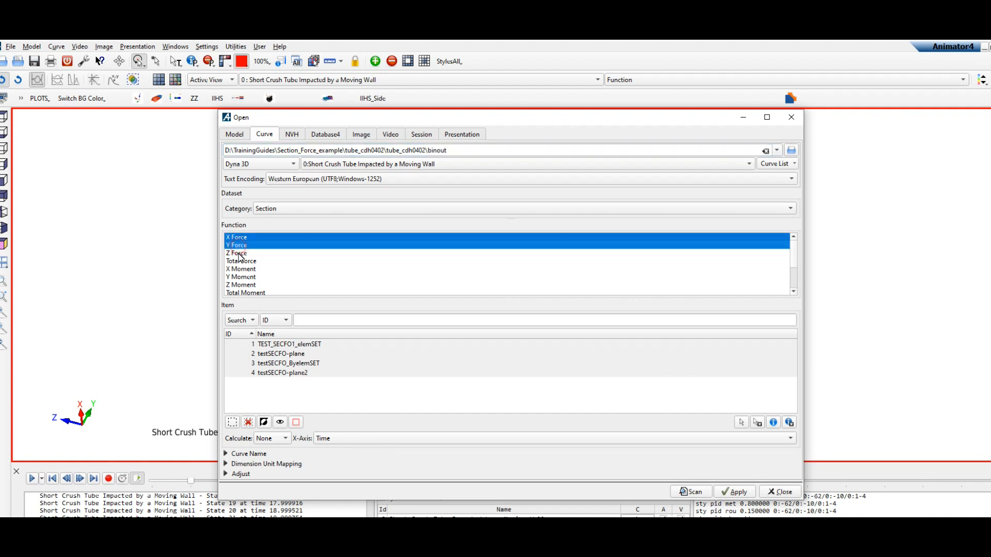
pyautogui.keyDown('ctrl'); pyautogui.click(239, 254); pyautogui.keyUp('ctrl')
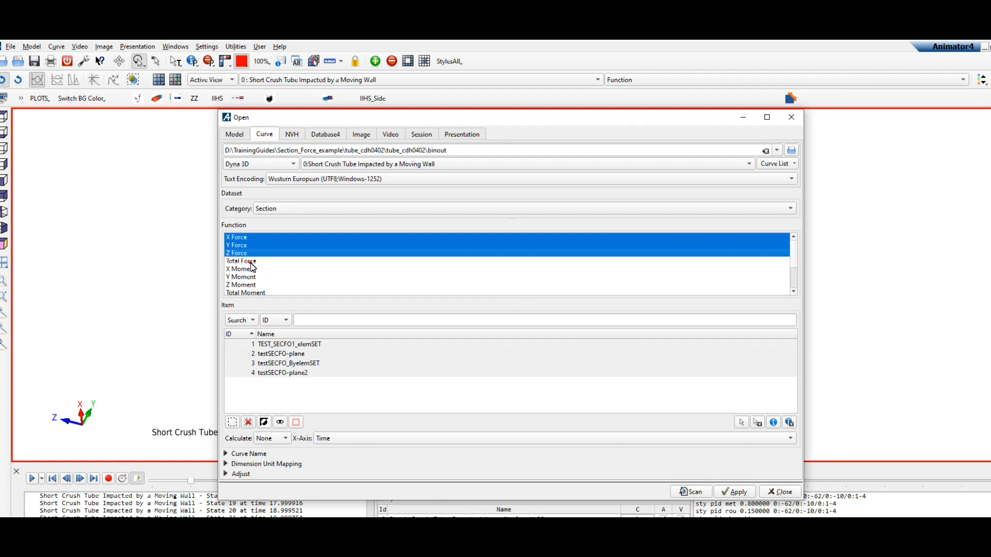
pyautogui.keyDown('ctrl'); pyautogui.click(251, 262); pyautogui.keyUp('ctrl')
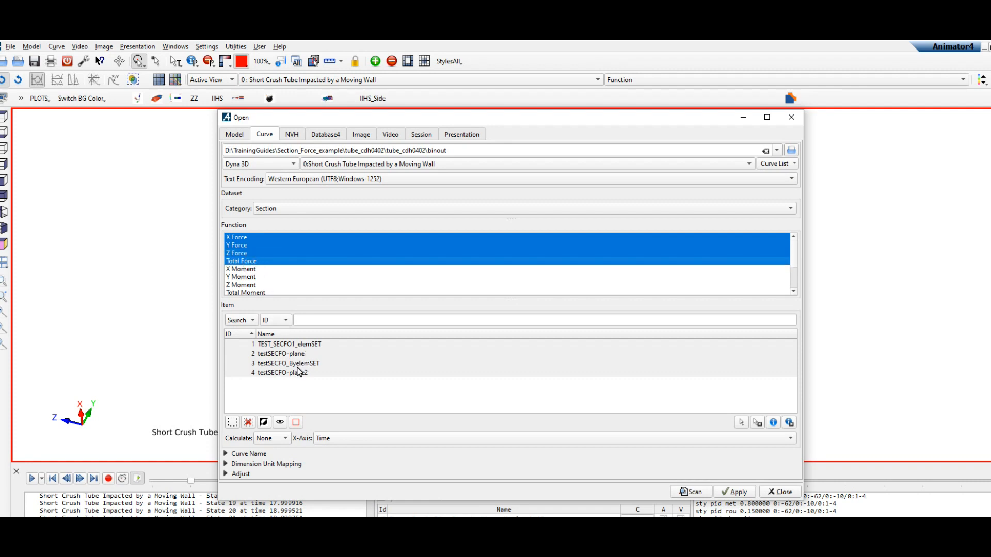
pyautogui.click(738, 492)
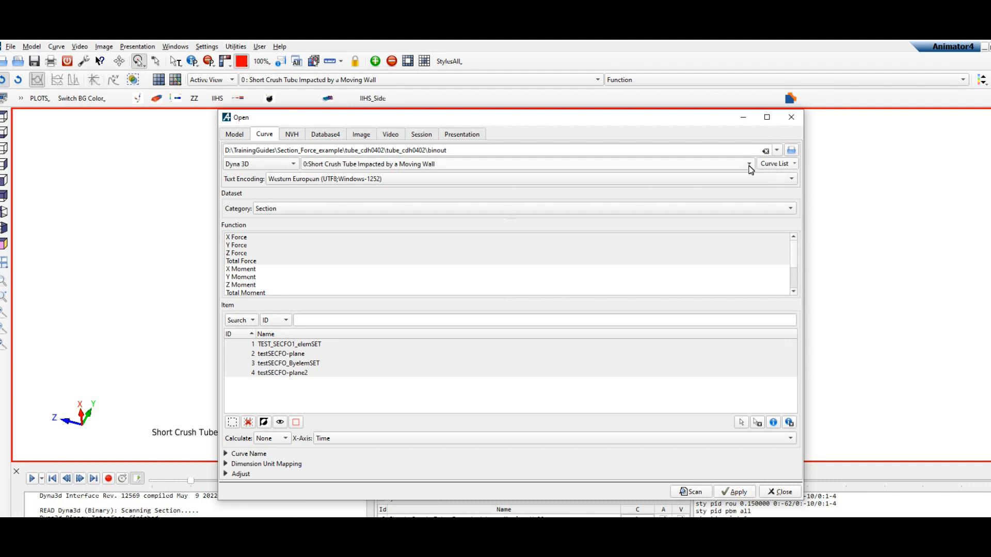
pyautogui.click(780, 492)
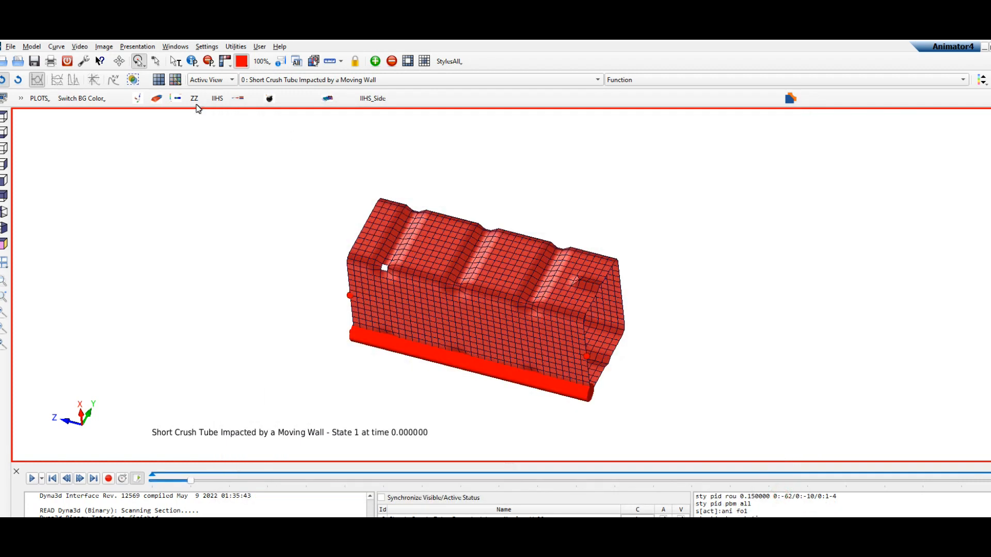
pyautogui.click(61, 49)
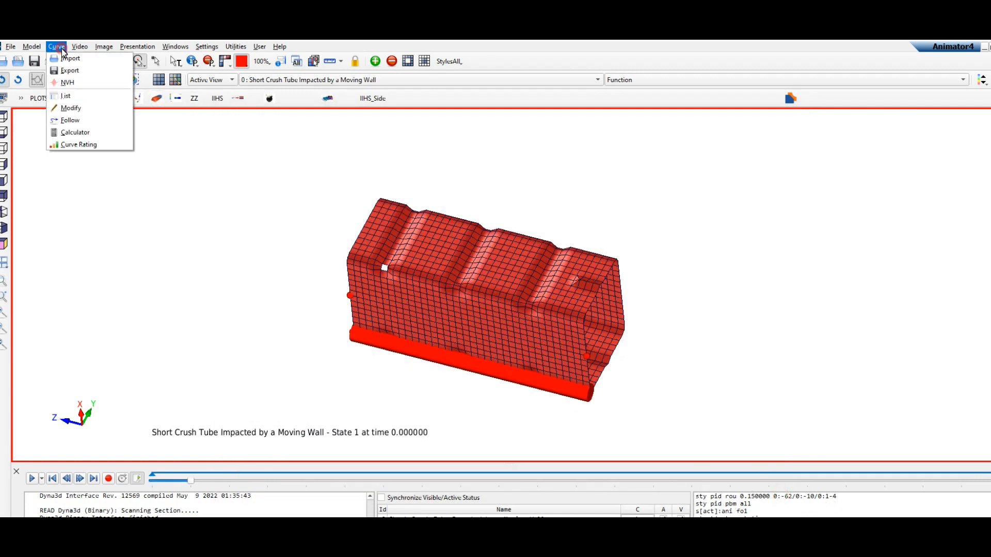
pyautogui.click(66, 96)
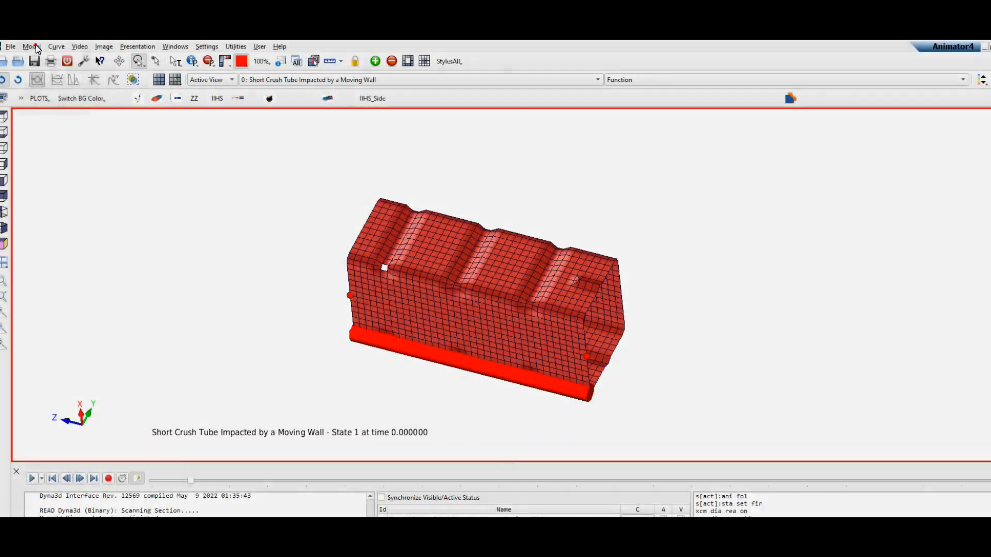
# Step: Identify section TEST_SECFO1_elemSET on the model and move its label clear below the tube
pyautogui.click(36, 48)
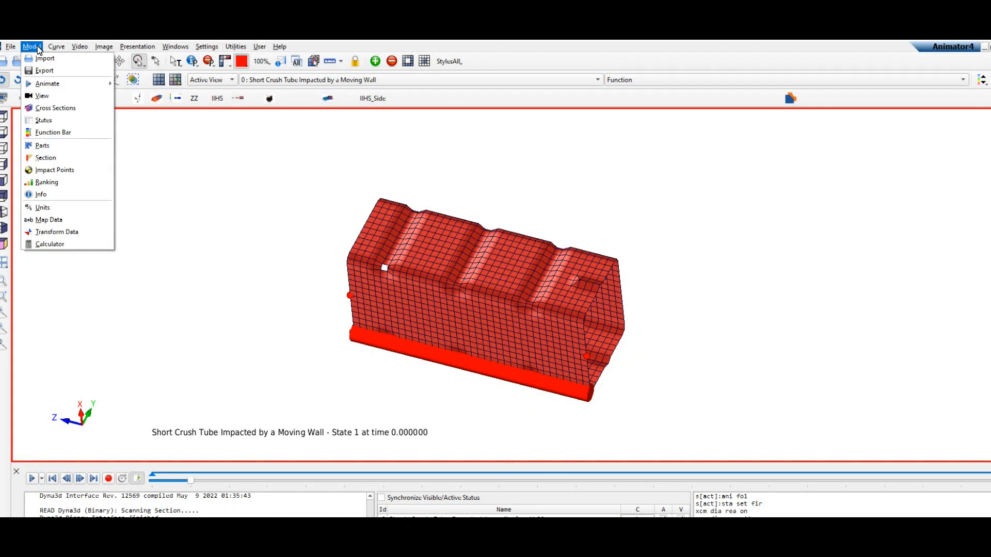
pyautogui.click(61, 157)
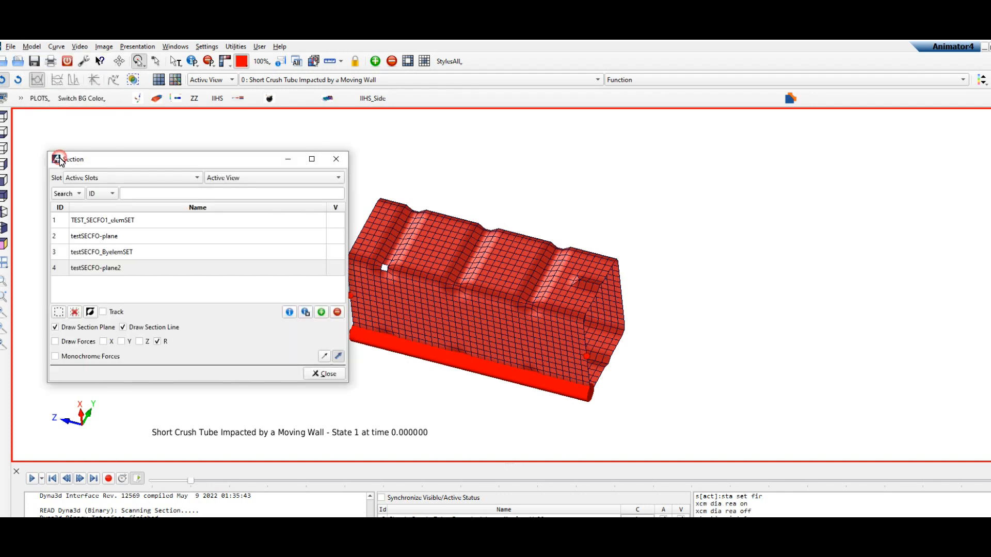
pyautogui.click(130, 222)
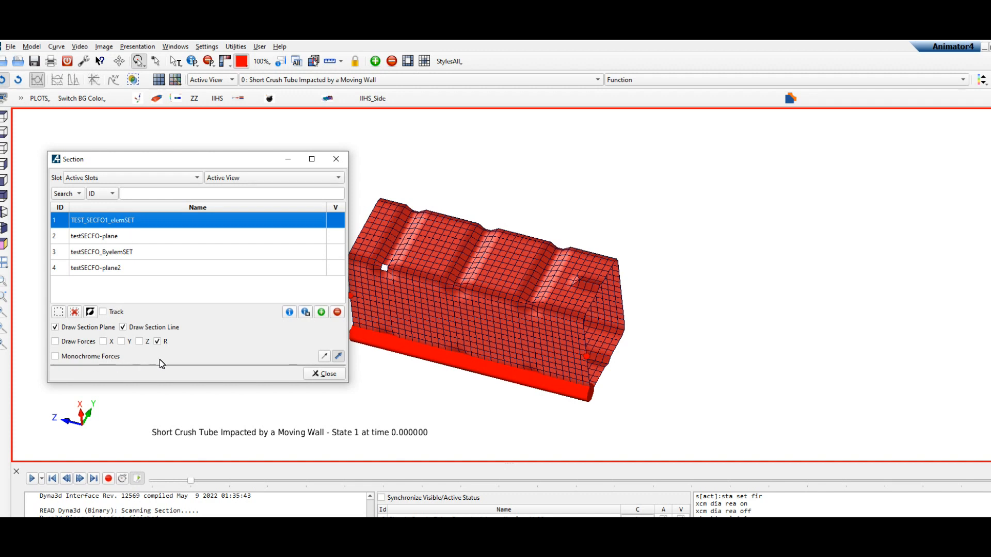
pyautogui.click(291, 314)
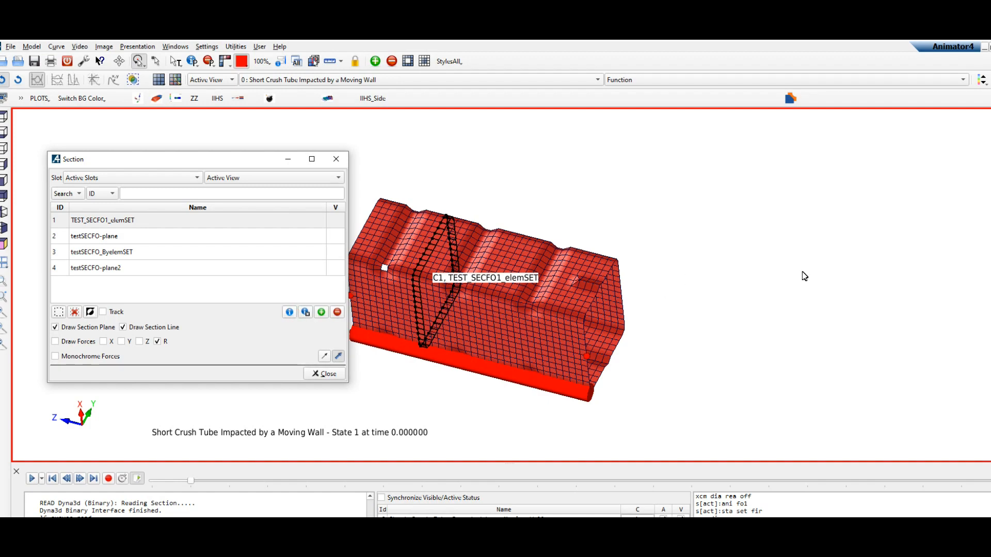
pyautogui.moveTo(786, 294); pyautogui.dragTo(551, 292)
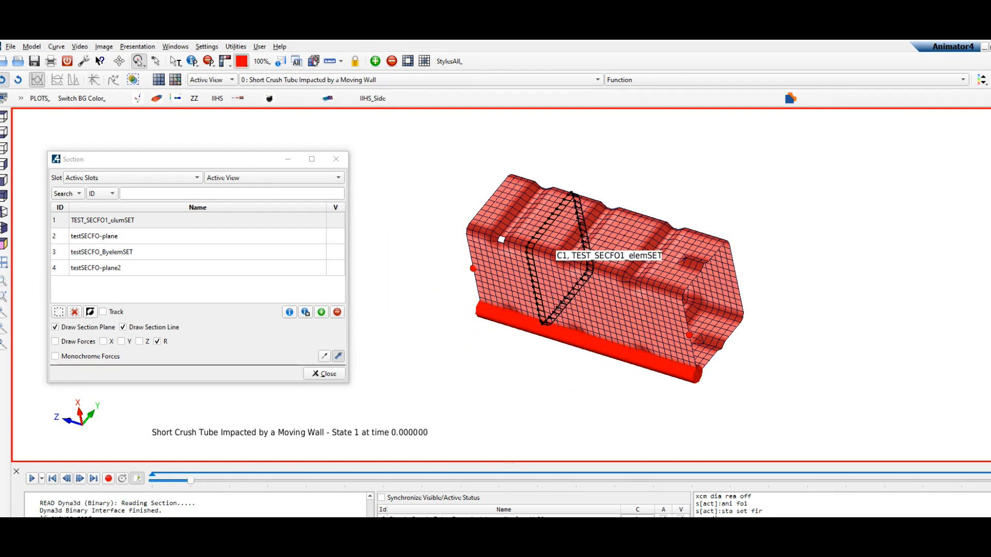
pyautogui.click(178, 65)
pyautogui.moveTo(596, 260); pyautogui.dragTo(443, 358)
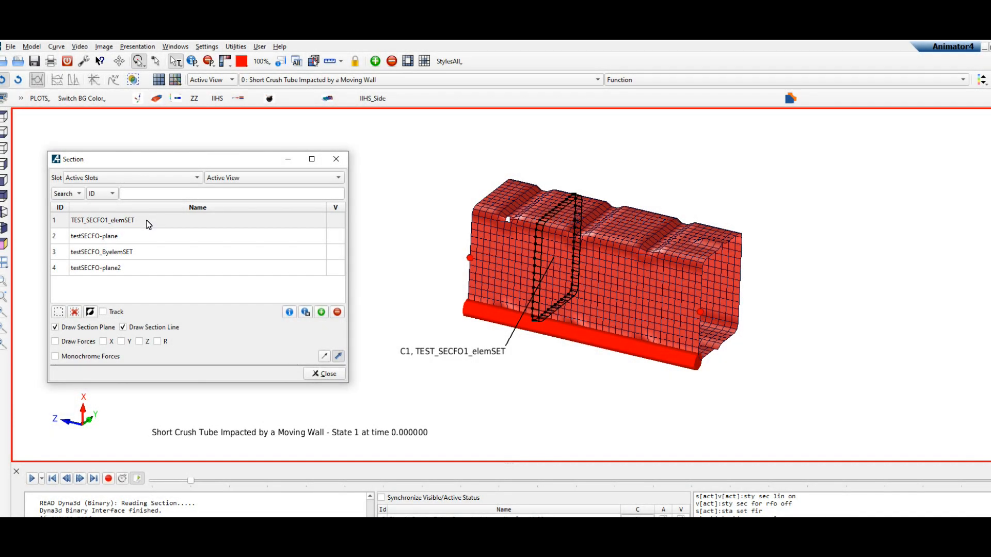
# Step: Show section TEST_SECFO1_elemSET on the model with its Z force drawn, and play the crush animation before returning to the first state
pyautogui.click(146, 220)
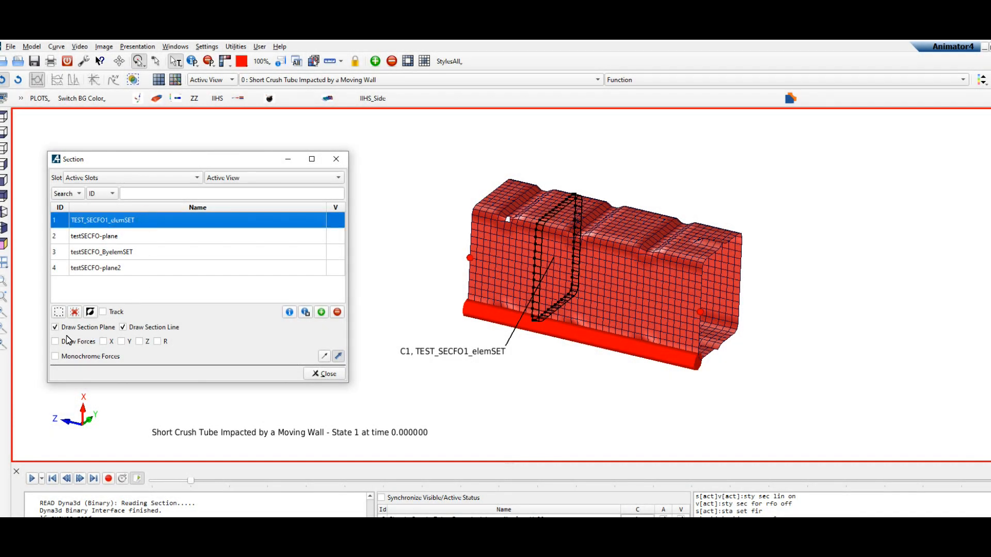
pyautogui.click(143, 344)
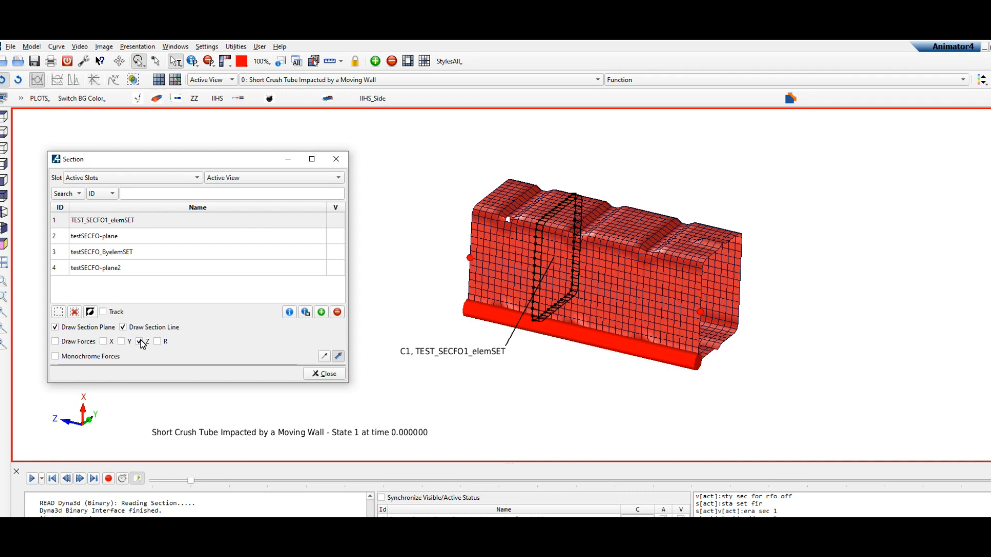
pyautogui.click(322, 312)
pyautogui.moveTo(746, 277); pyautogui.dragTo(672, 294)
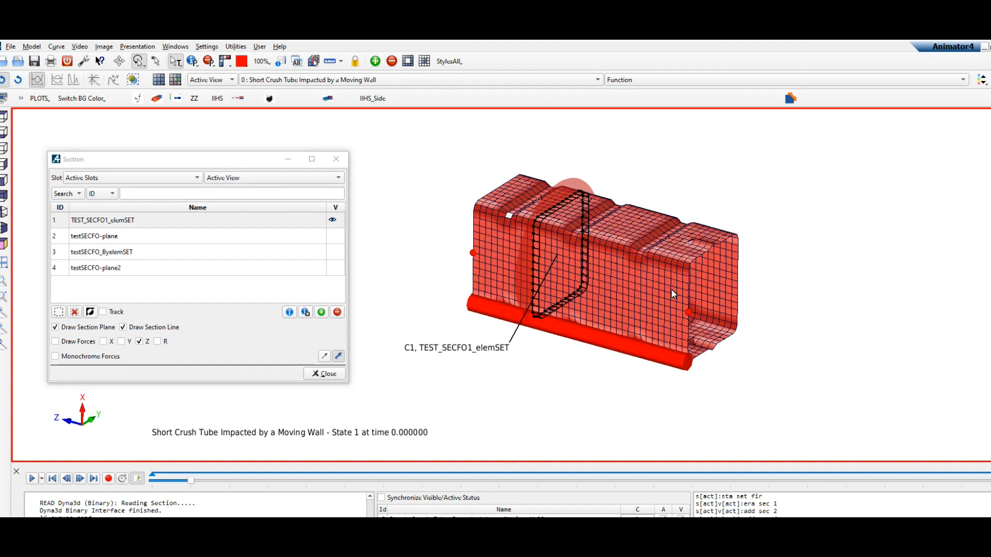
pyautogui.click(33, 479)
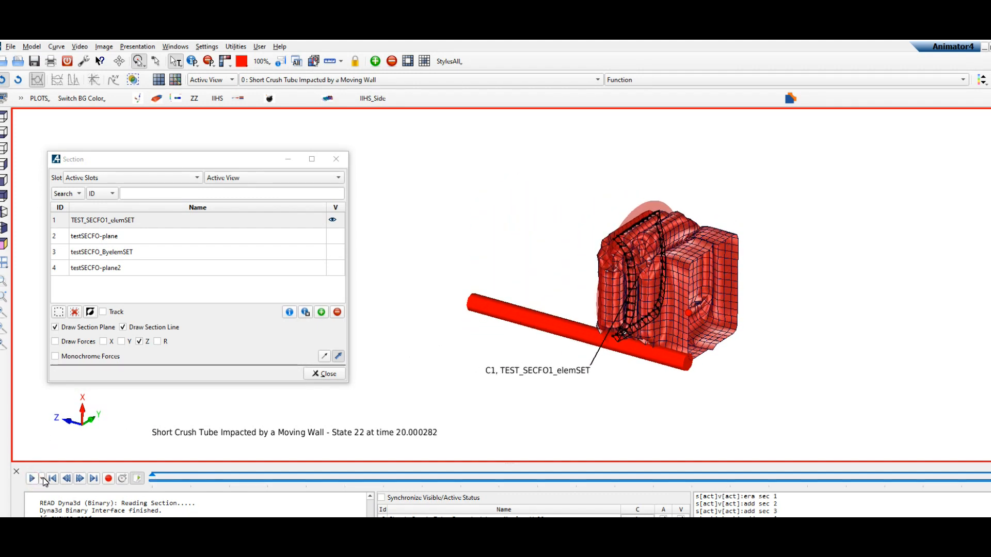
pyautogui.click(52, 479)
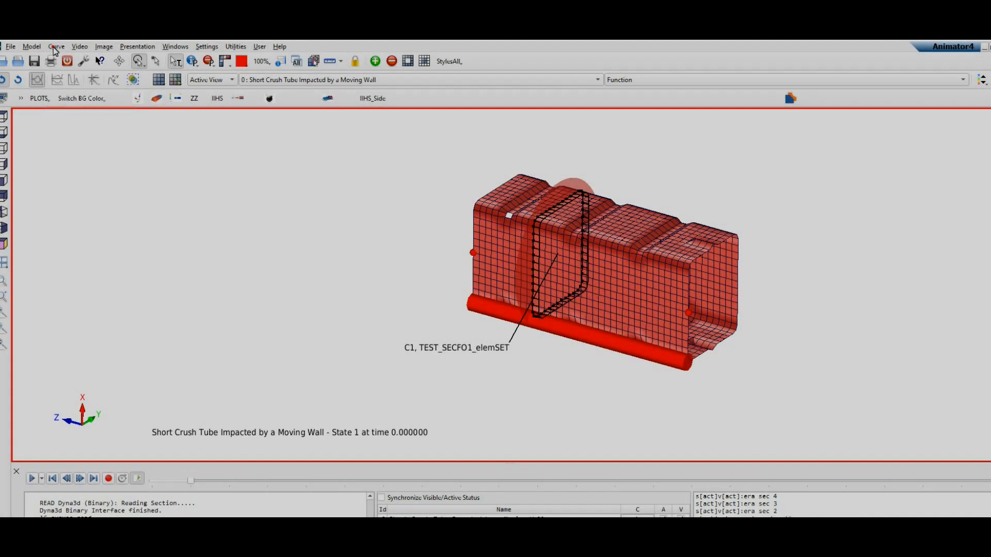
# Step: Plot the Total, X, Y and Z Force curves of TEST_SECFO1_elemSET together in a new curve view and dismiss the curve list
pyautogui.click(55, 47)
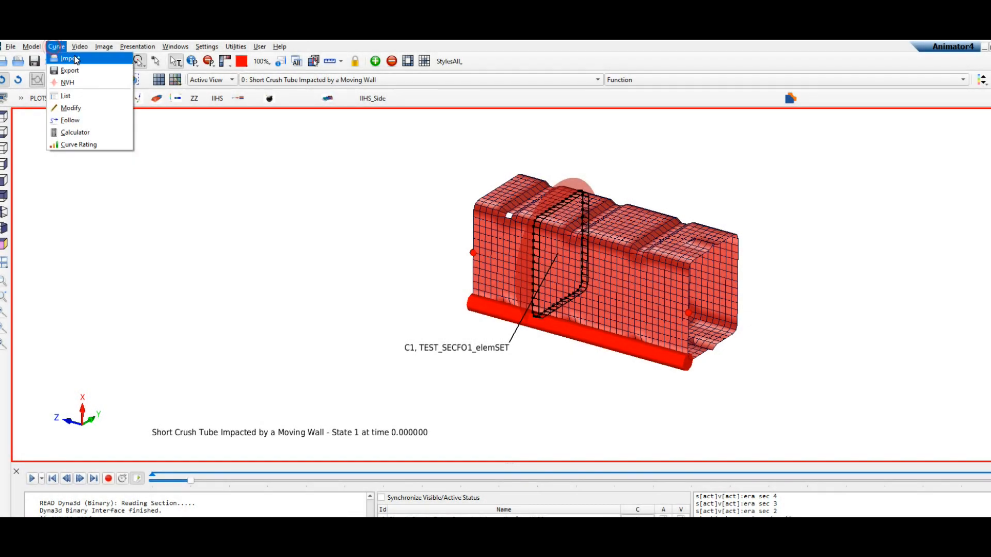
pyautogui.click(101, 99)
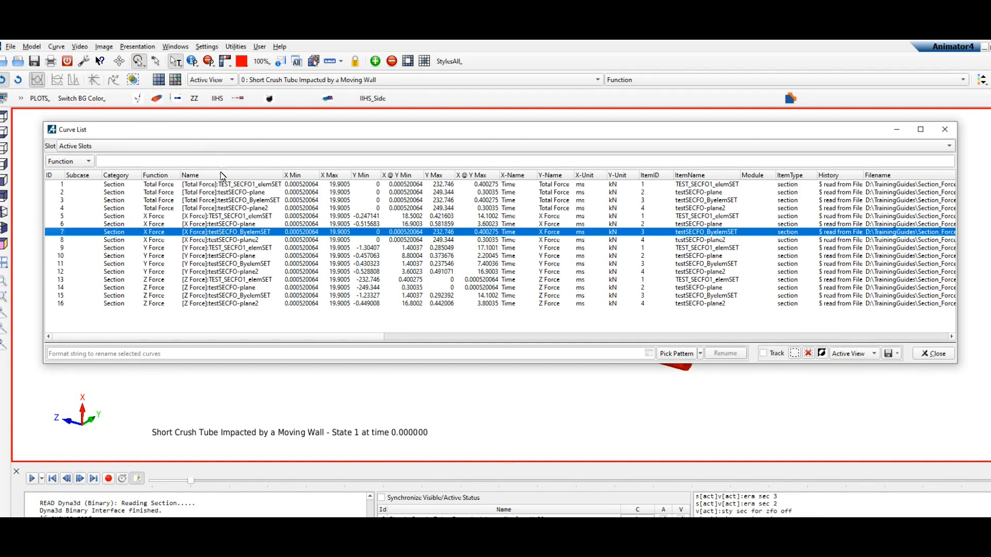
pyautogui.click(196, 186)
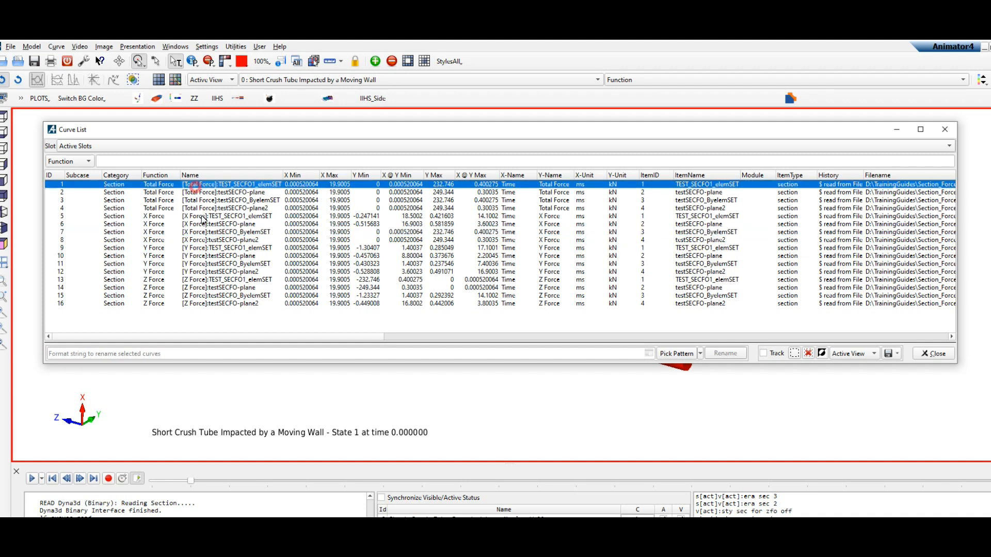
pyautogui.keyDown('ctrl'); pyautogui.click(158, 215); pyautogui.keyUp('ctrl')
pyautogui.keyDown('ctrl'); pyautogui.click(157, 248); pyautogui.keyUp('ctrl')
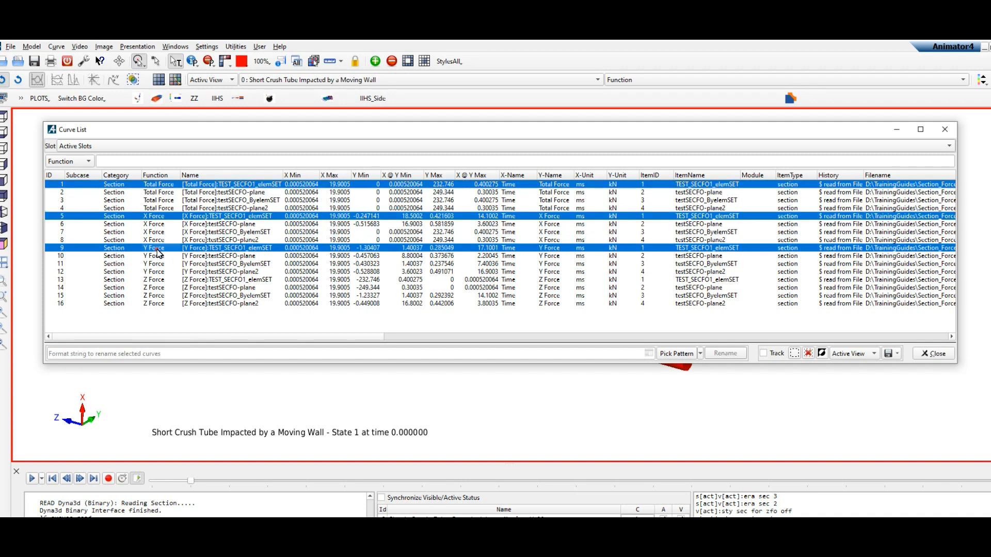
pyautogui.keyDown('ctrl'); pyautogui.click(159, 281); pyautogui.keyUp('ctrl')
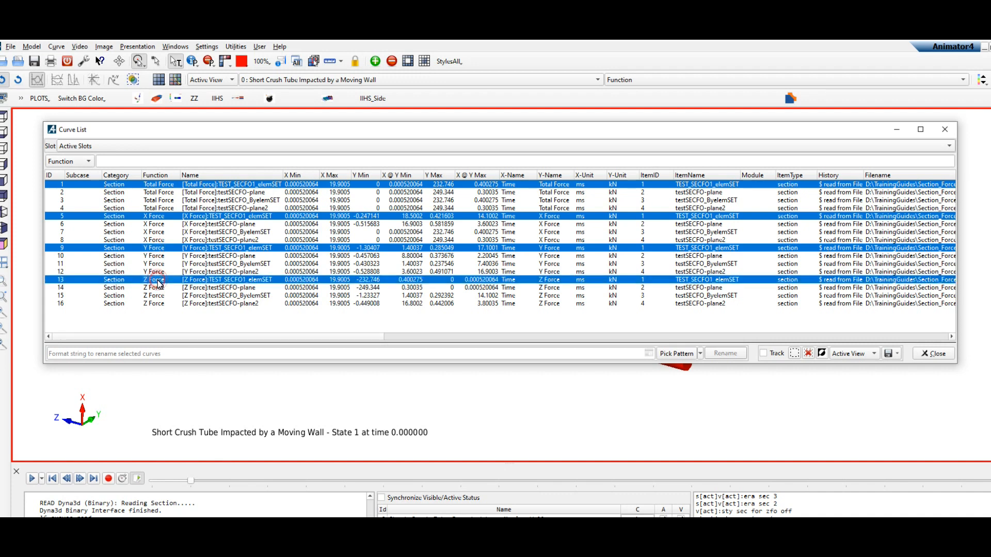
pyautogui.rightClick(174, 283)
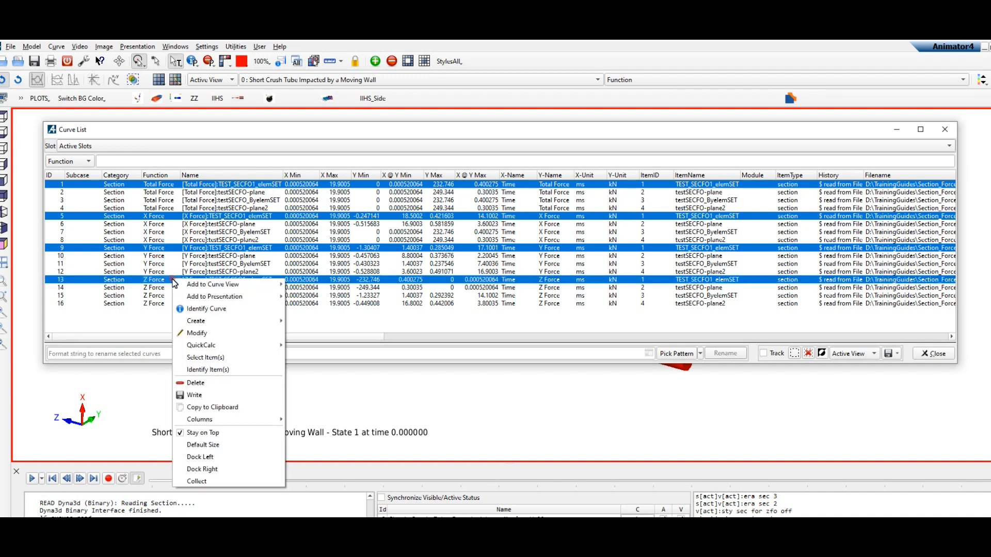
pyautogui.moveTo(195, 286)
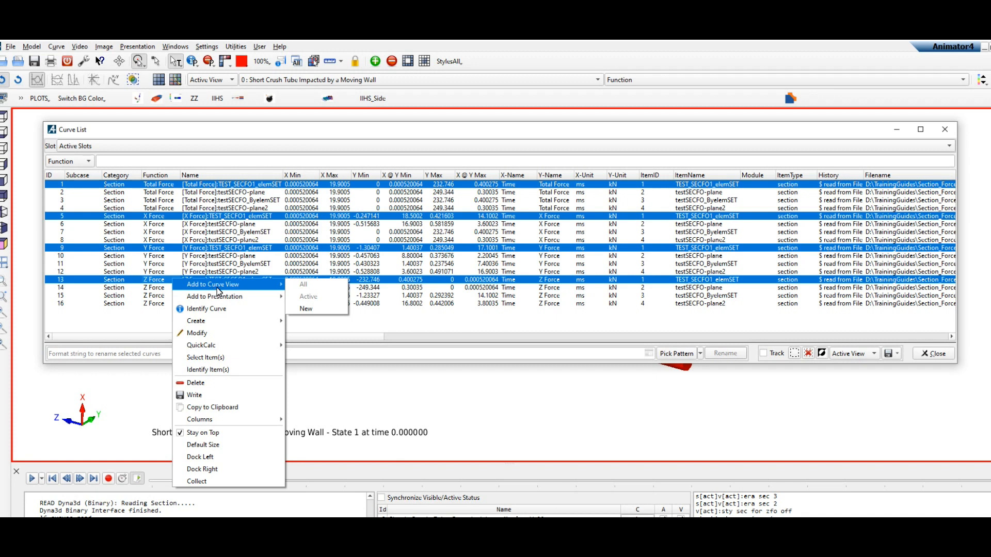
pyautogui.click(307, 310)
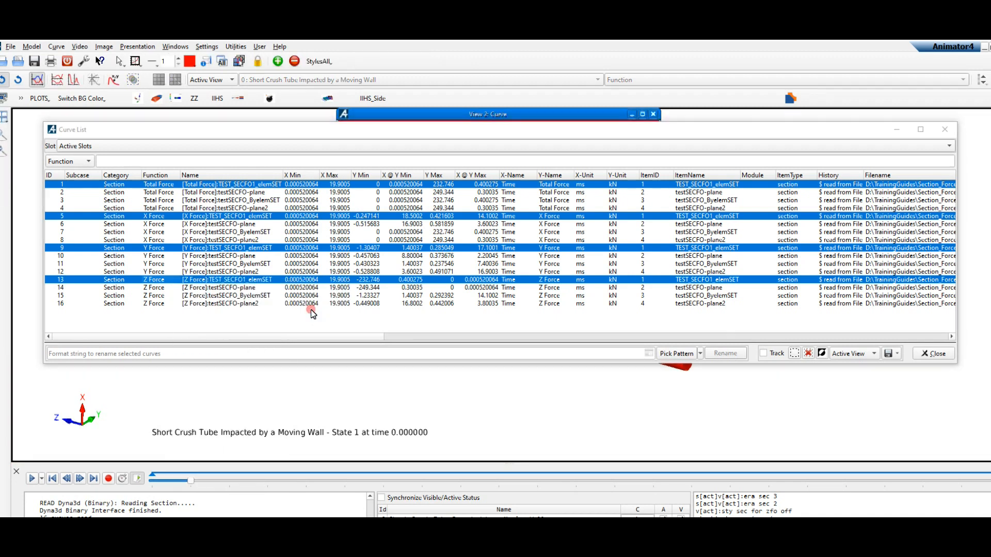
pyautogui.click(934, 354)
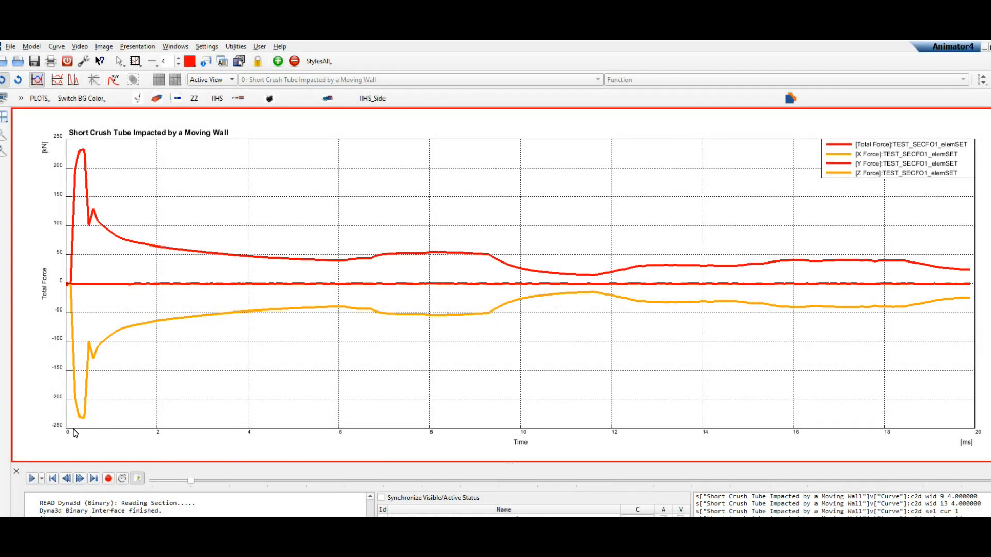
# Step: Arrange the curve and model views side by side and play the animation to follow the section forces alongside the crush
pyautogui.click(32, 479)
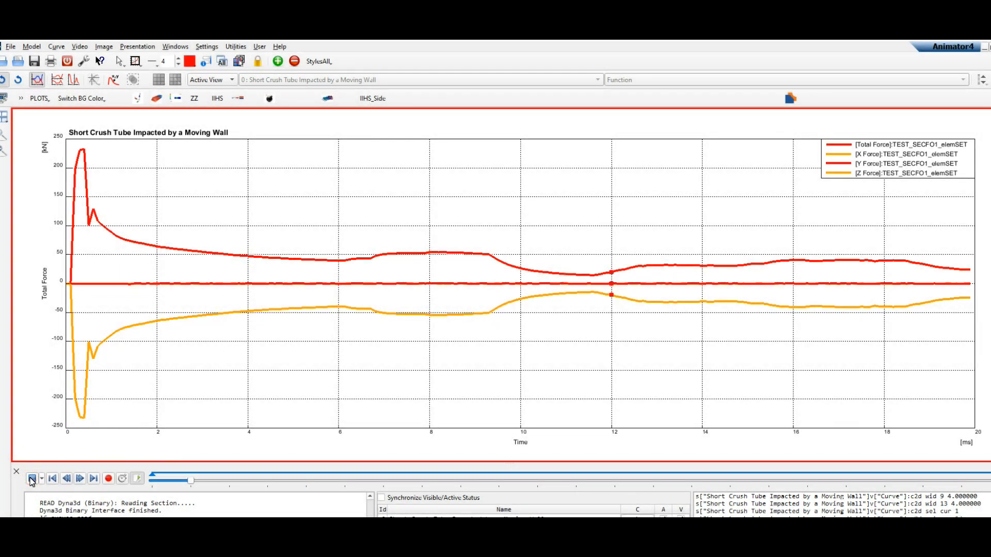
pyautogui.click(32, 479)
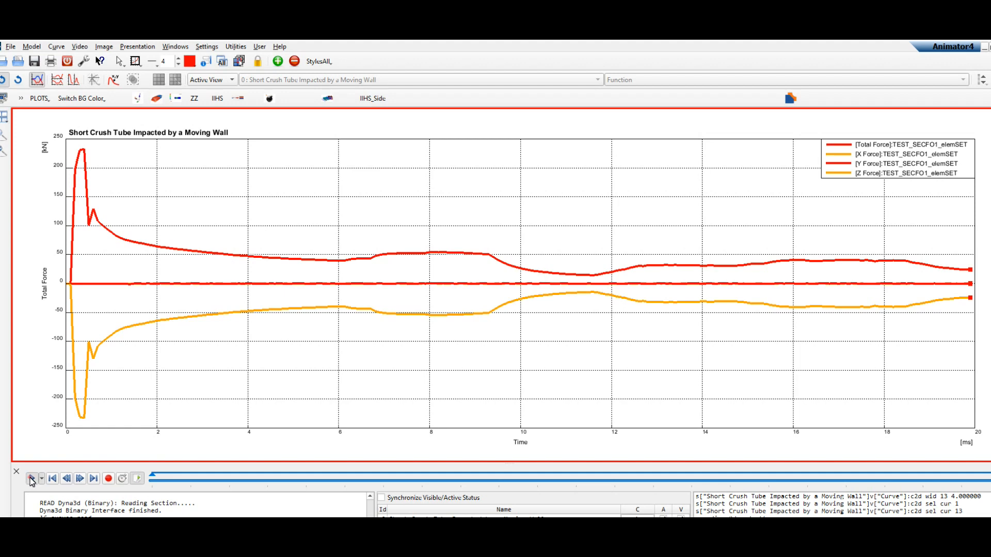
pyautogui.click(4, 118)
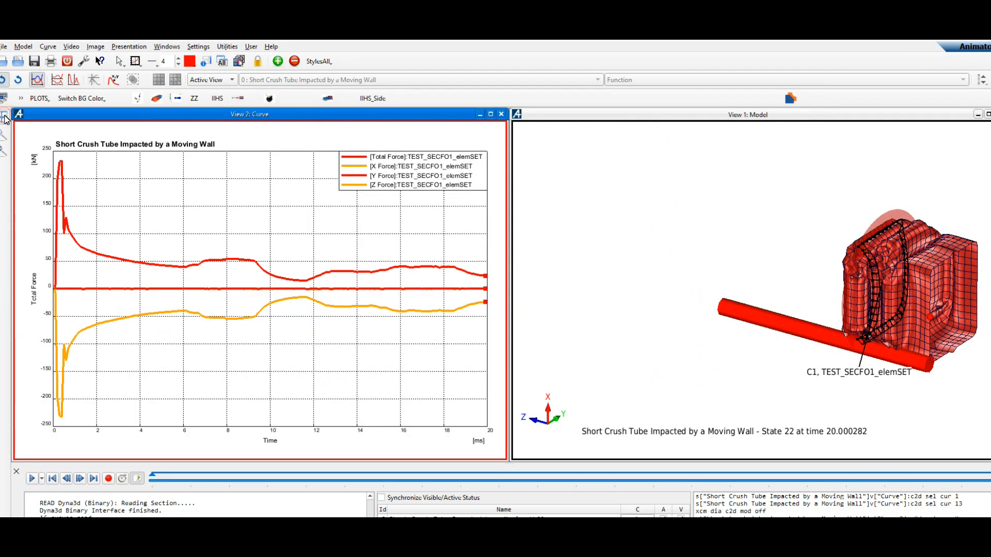
pyautogui.click(31, 479)
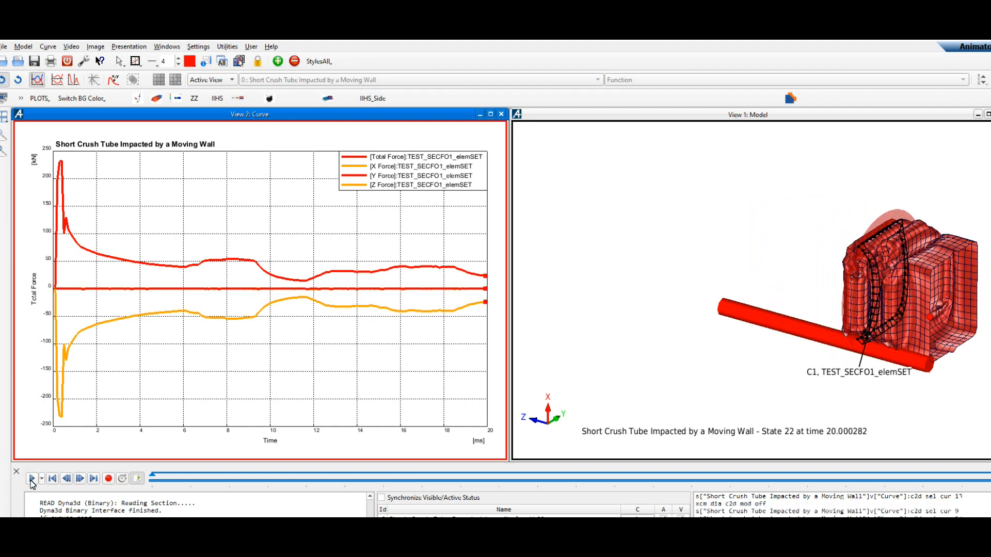